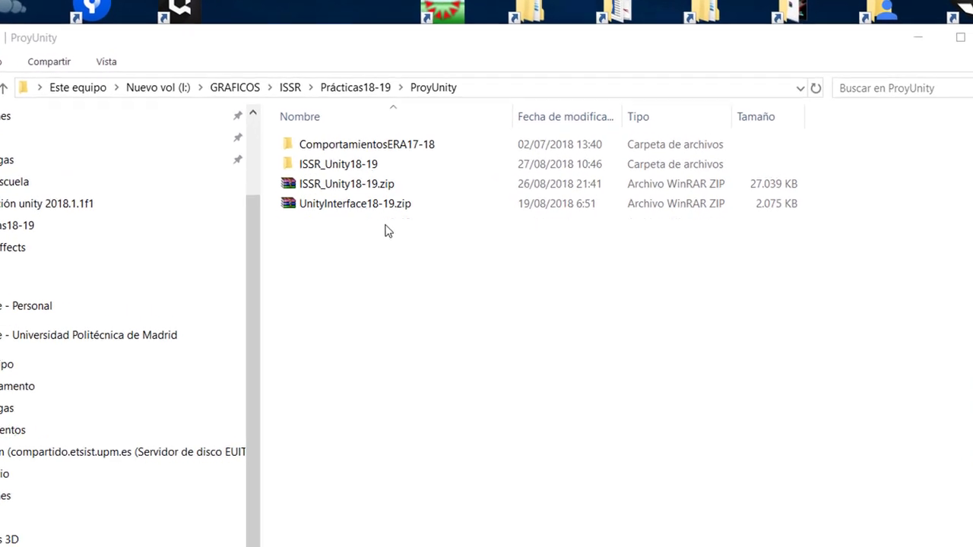
Step: Extract UnityInterface18-19.zip here with Extraer aquí
{"action": "left_click", "coordinate": [346, 220]}
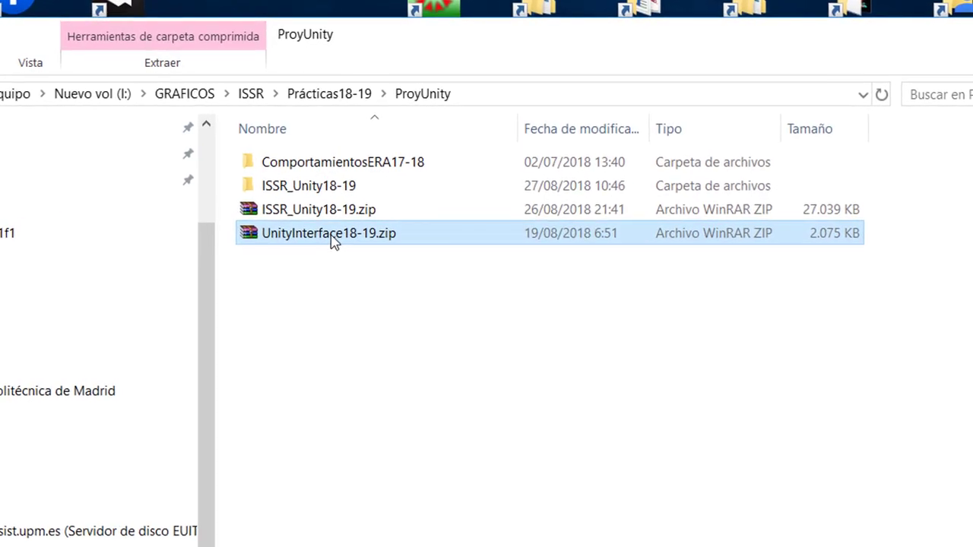
{"action": "right_click", "coordinate": [338, 227]}
{"action": "left_click", "coordinate": [375, 327]}
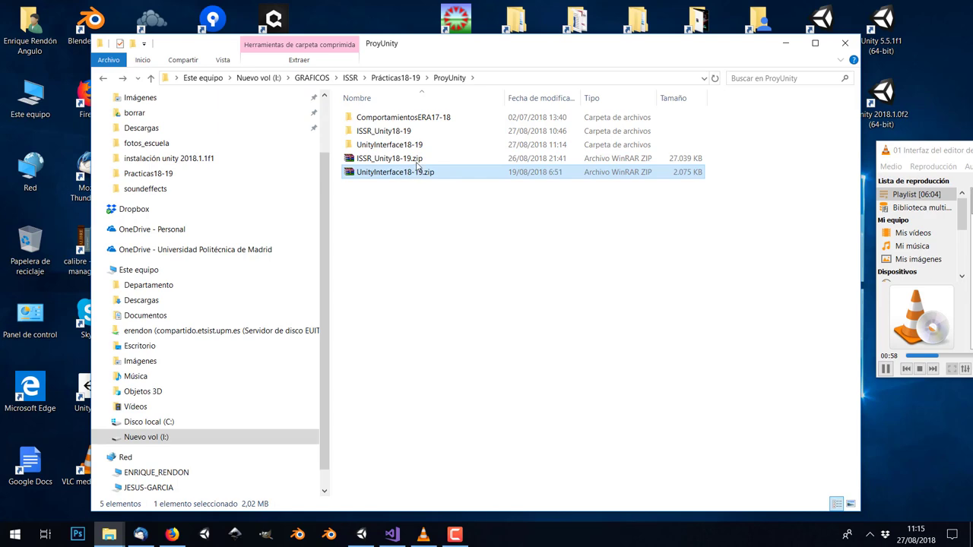
Step: Check the ISSR_Unity18-19 and UnityInterface18-19 folder contents, returning to ProyUnity each time
{"action": "left_click", "coordinate": [395, 135]}
{"action": "double_click", "coordinate": [395, 136]}
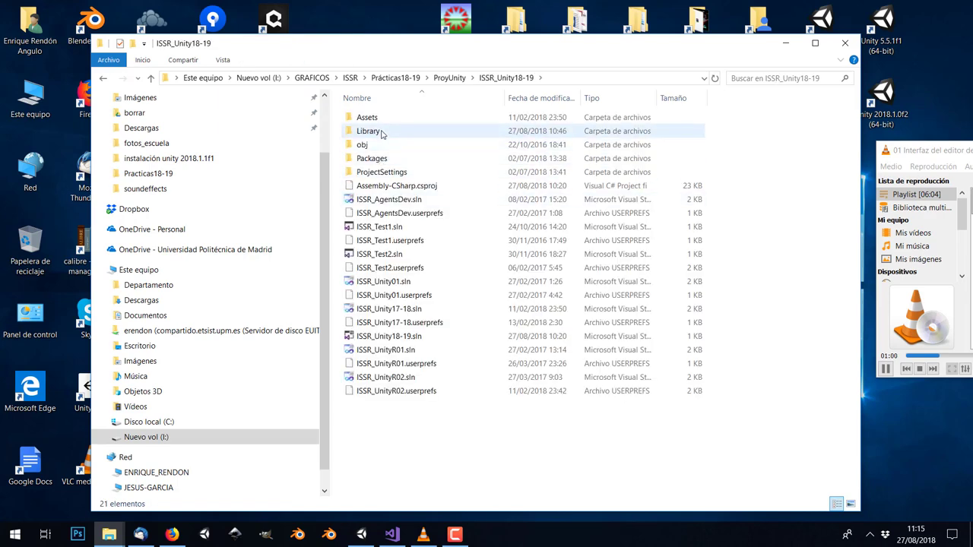
{"action": "left_click", "coordinate": [401, 131]}
{"action": "left_click", "coordinate": [449, 77]}
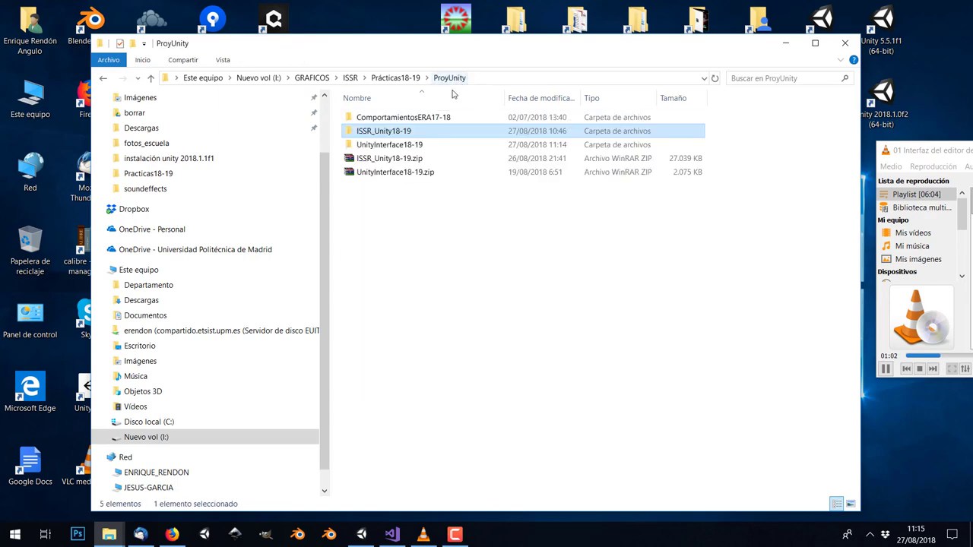
{"action": "double_click", "coordinate": [409, 146]}
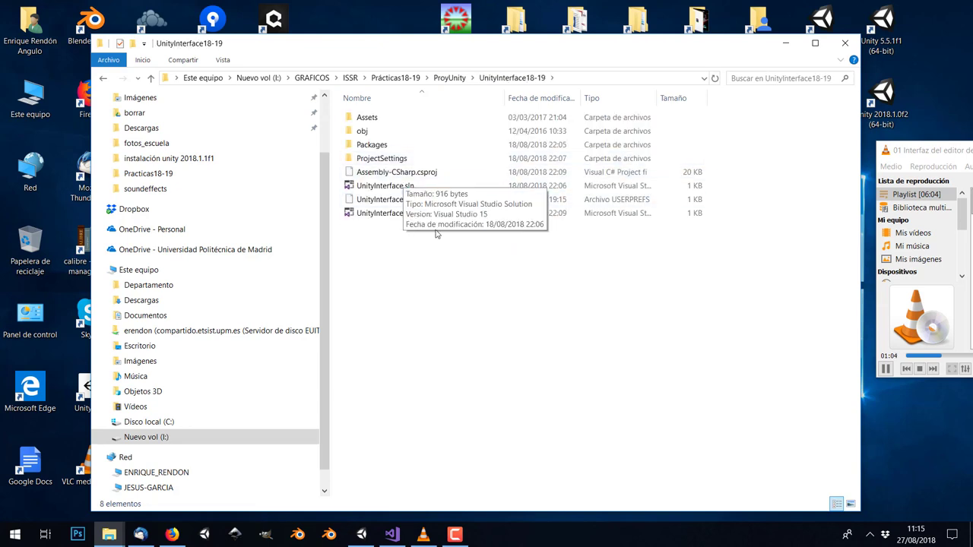
{"action": "left_click", "coordinate": [452, 78]}
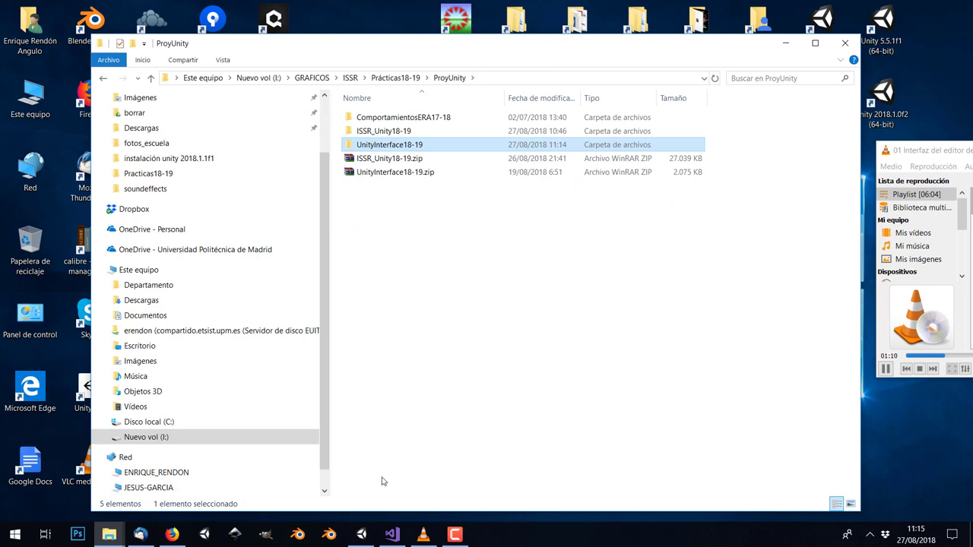
Step: Open the UnityInterface18-19 folder as a project in Unity 2018.1.1f1
{"action": "left_click", "coordinate": [363, 533]}
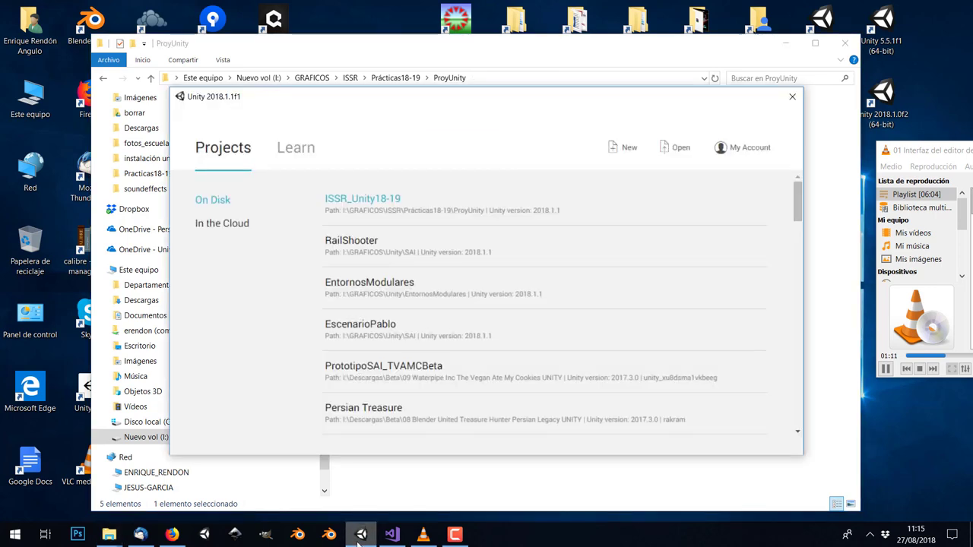
{"action": "left_click", "coordinate": [680, 149]}
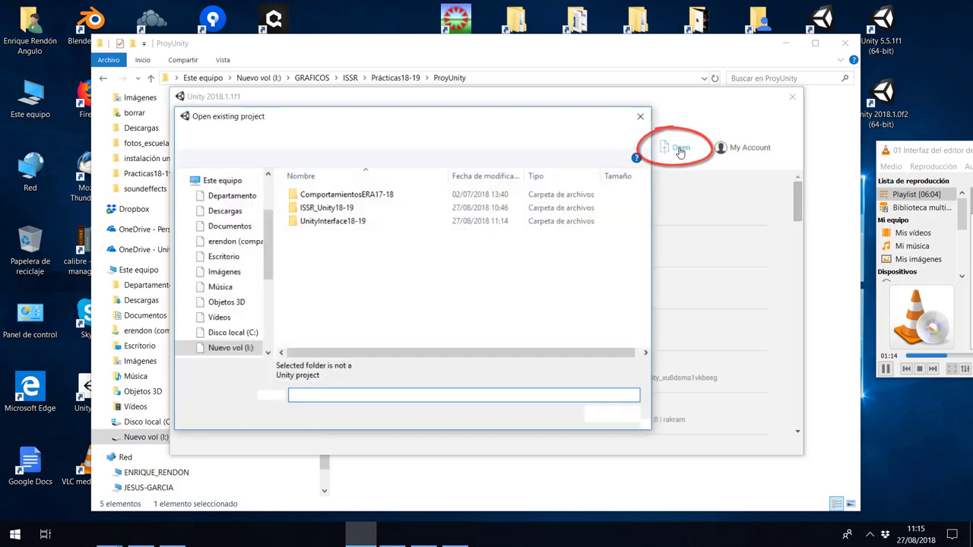
{"action": "left_click", "coordinate": [350, 224]}
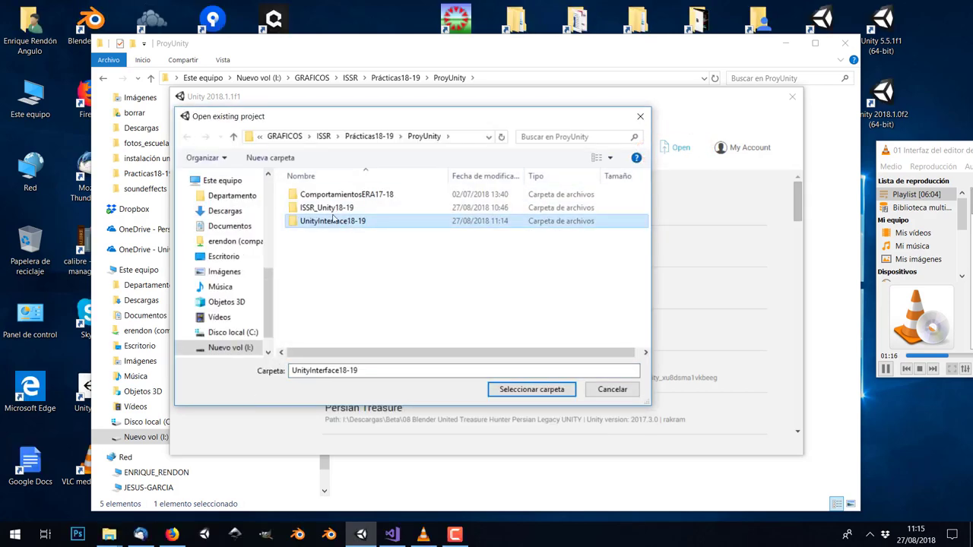
{"action": "left_click", "coordinate": [531, 389]}
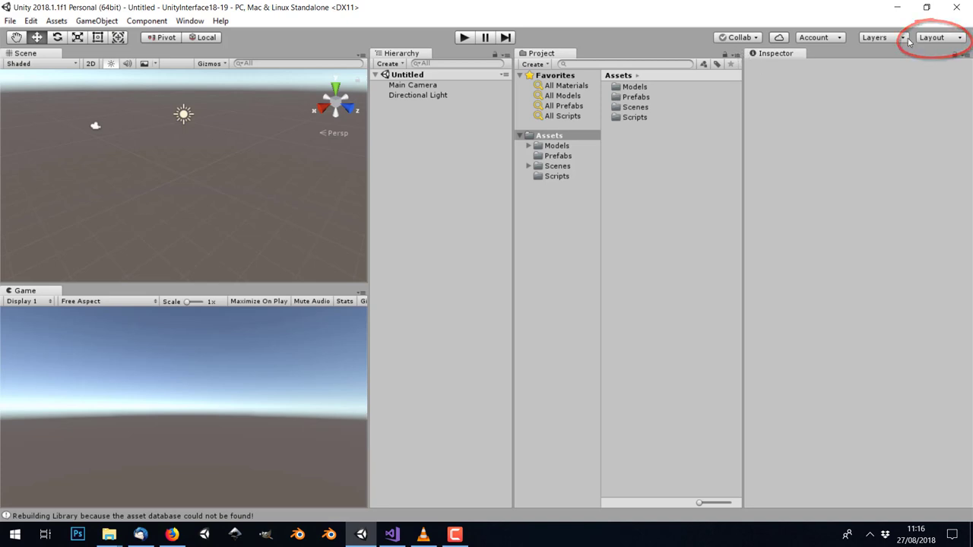
Step: Switch the editor to the 2 by 3 layout and widen the Project browser
{"action": "left_click", "coordinate": [931, 39]}
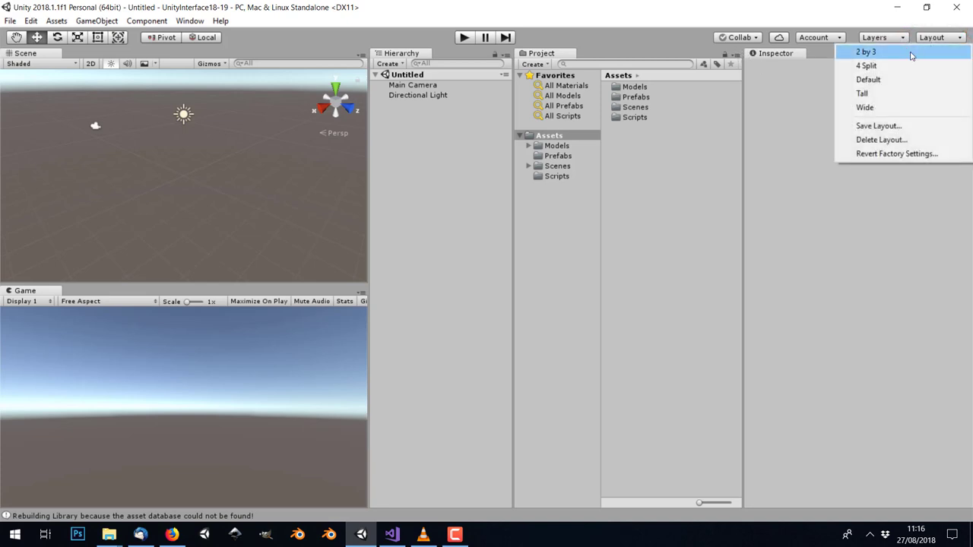
{"action": "left_click", "coordinate": [911, 53]}
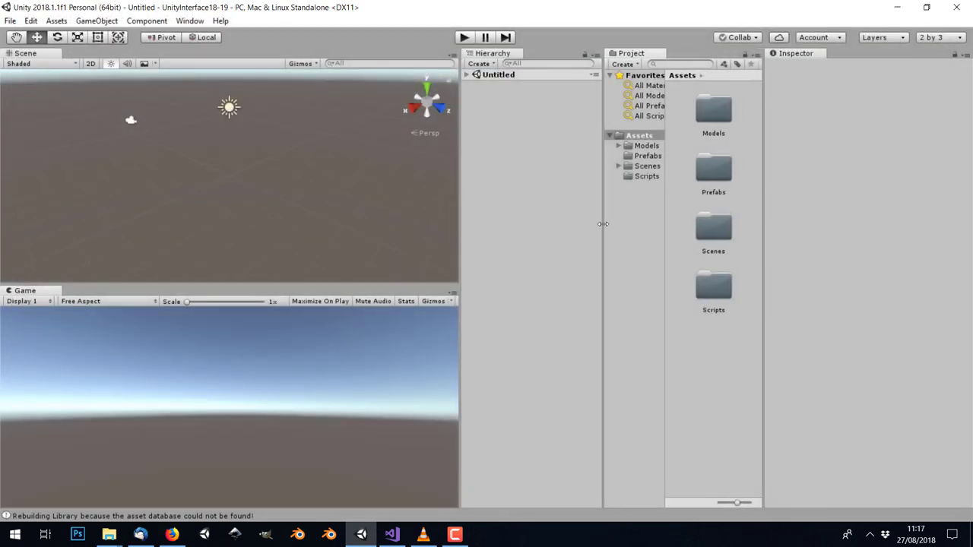
{"action": "left_click_drag", "start_coordinate": [616, 224], "coordinate": [597, 225]}
Step: Keep the two-column Project view, shrink icons to a compact list, and resize panels
{"action": "left_click", "coordinate": [757, 59]}
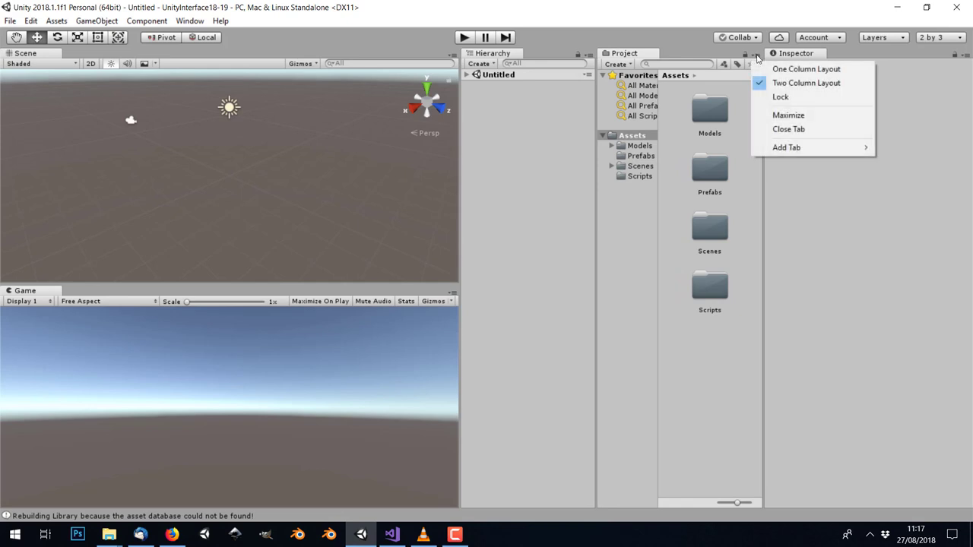
{"action": "left_click", "coordinate": [775, 83]}
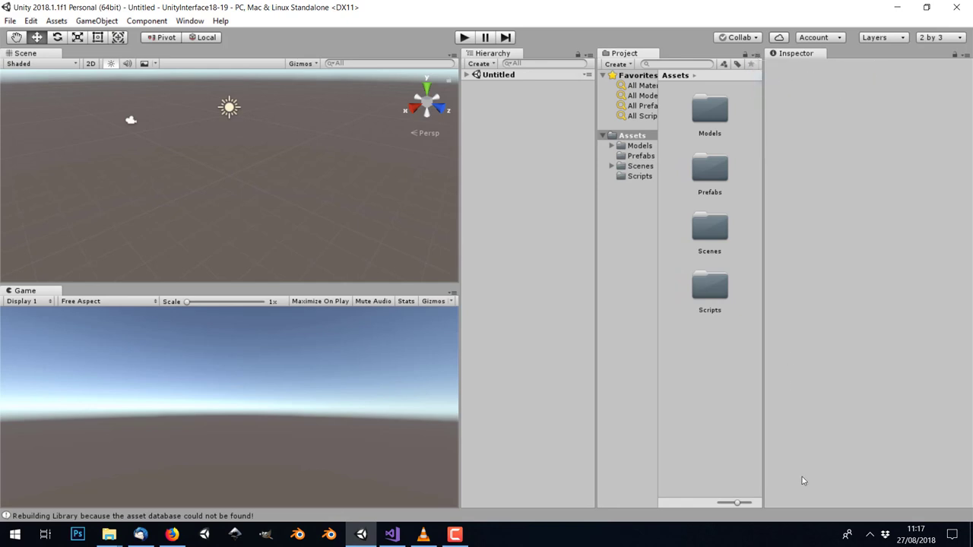
{"action": "left_click_drag", "start_coordinate": [737, 502], "coordinate": [719, 502]}
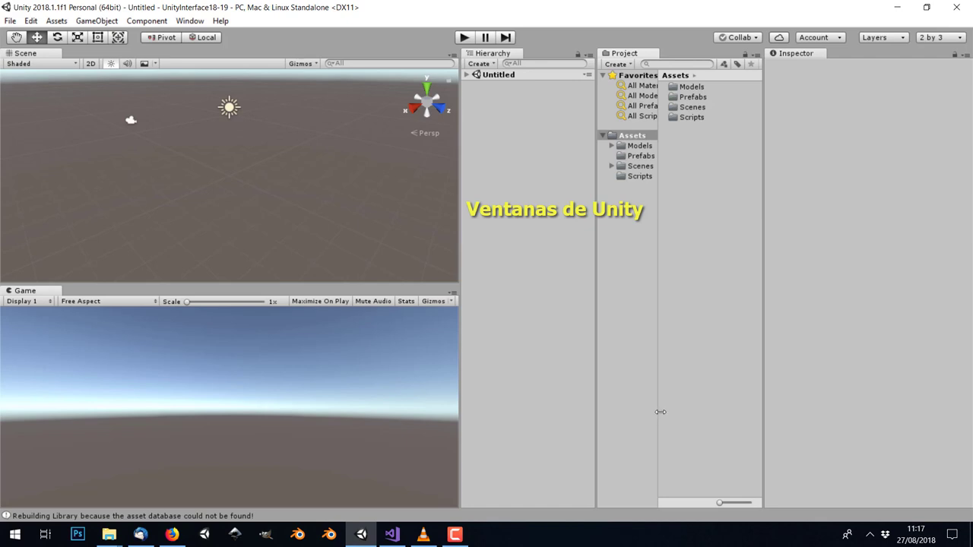
{"action": "left_click_drag", "start_coordinate": [658, 413], "coordinate": [684, 418]}
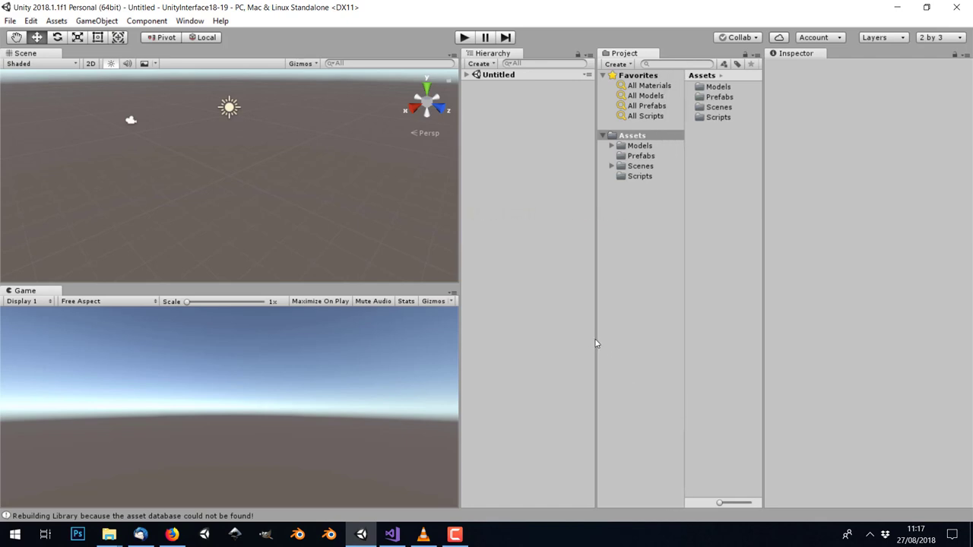
{"action": "left_click_drag", "start_coordinate": [593, 340], "coordinate": [583, 341]}
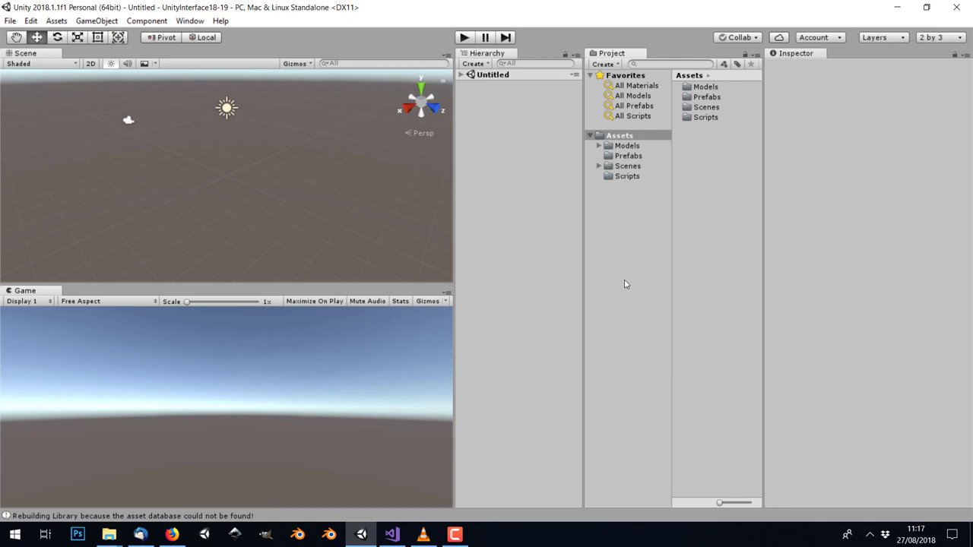
Step: Load the Stage_013 scene from the Assets > Scenes folder
{"action": "left_click", "coordinate": [600, 167]}
{"action": "left_click", "coordinate": [633, 167]}
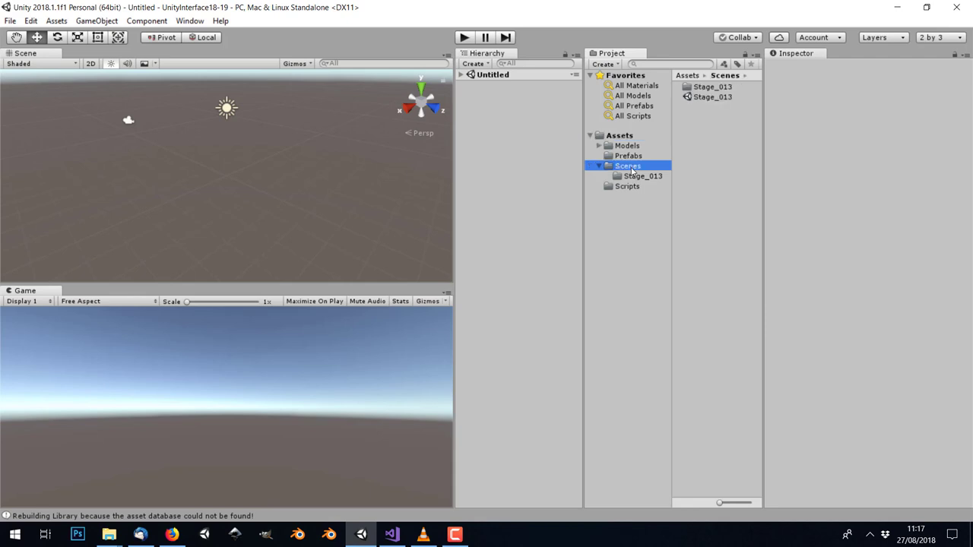
{"action": "left_click", "coordinate": [709, 99]}
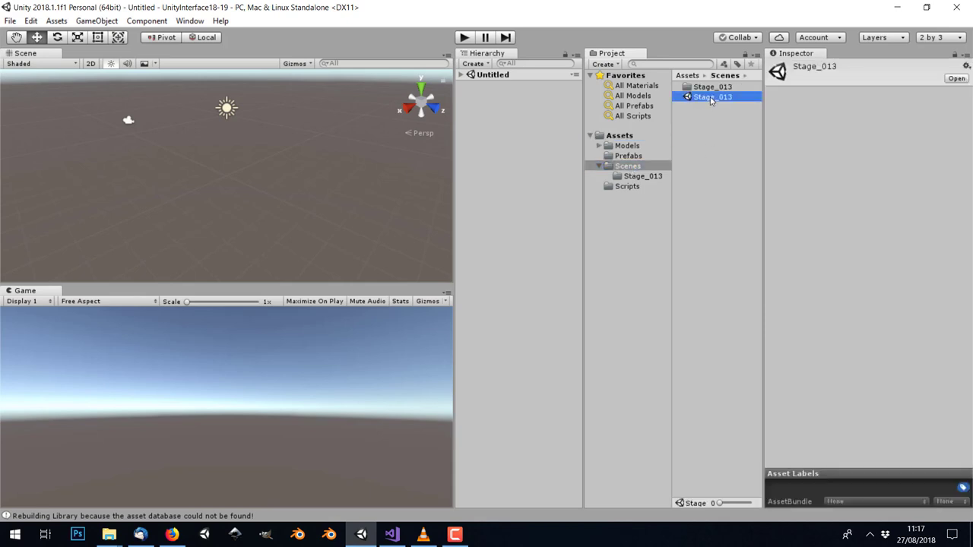
{"action": "double_click", "coordinate": [710, 99]}
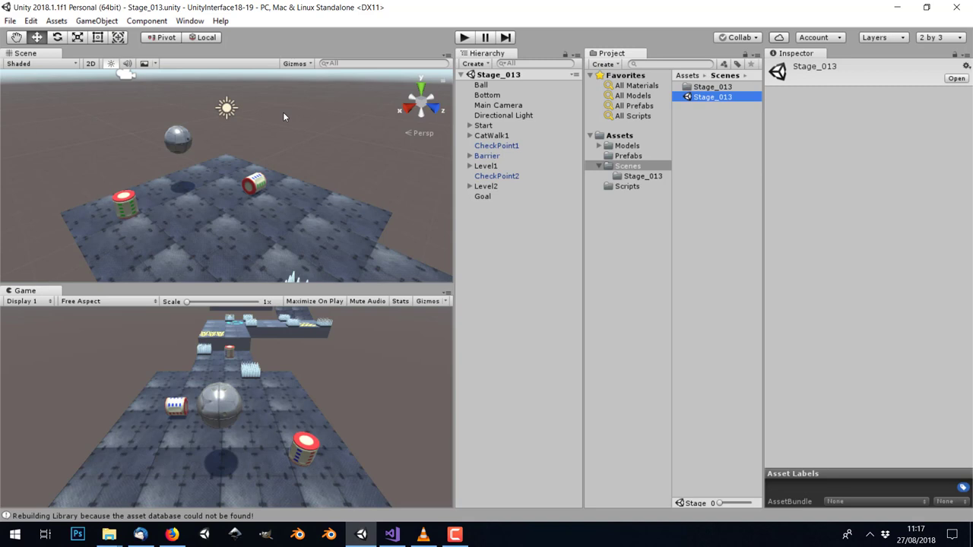
{"action": "left_click", "coordinate": [178, 140]}
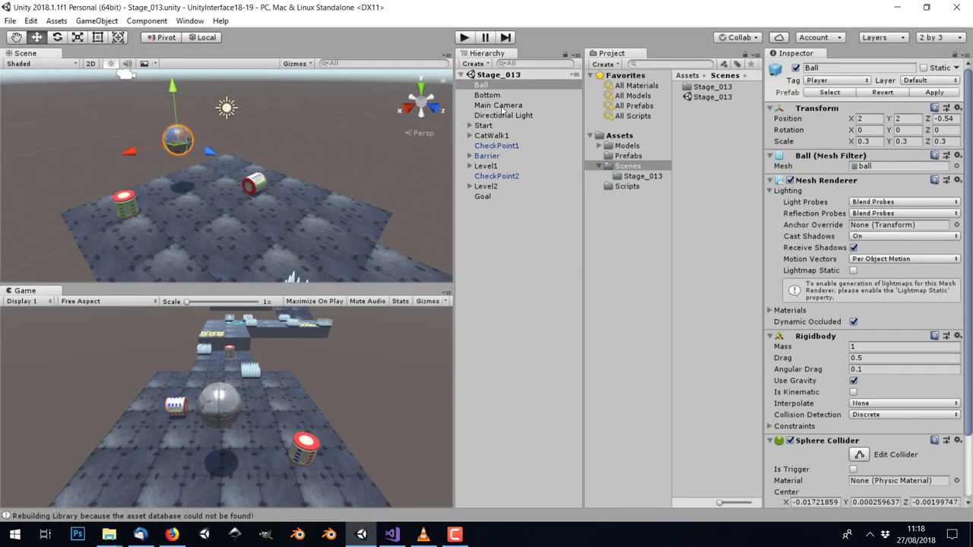
{"action": "left_click", "coordinate": [498, 105]}
{"action": "left_click", "coordinate": [490, 95]}
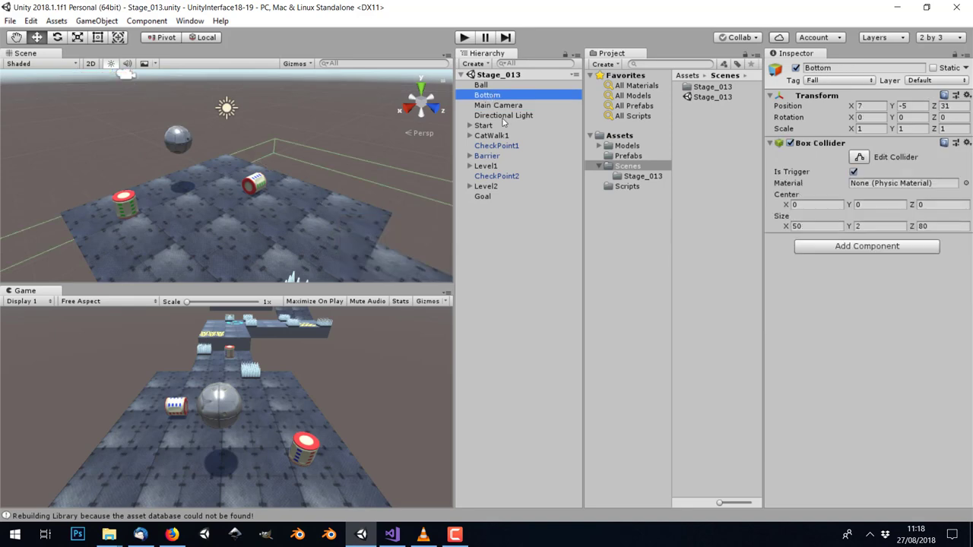
{"action": "left_click", "coordinate": [503, 116]}
{"action": "left_click", "coordinate": [501, 126]}
{"action": "left_click", "coordinate": [501, 156]}
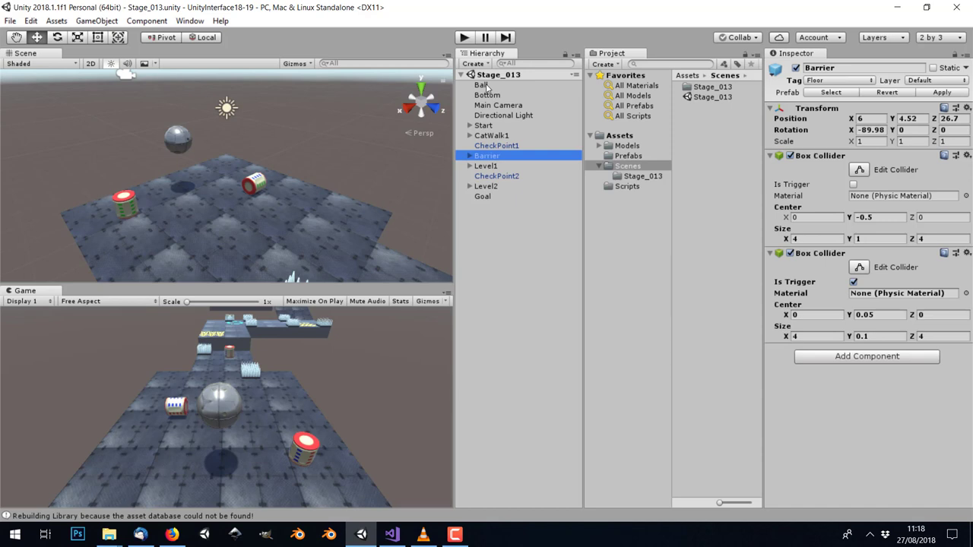
{"action": "left_click", "coordinate": [481, 85]}
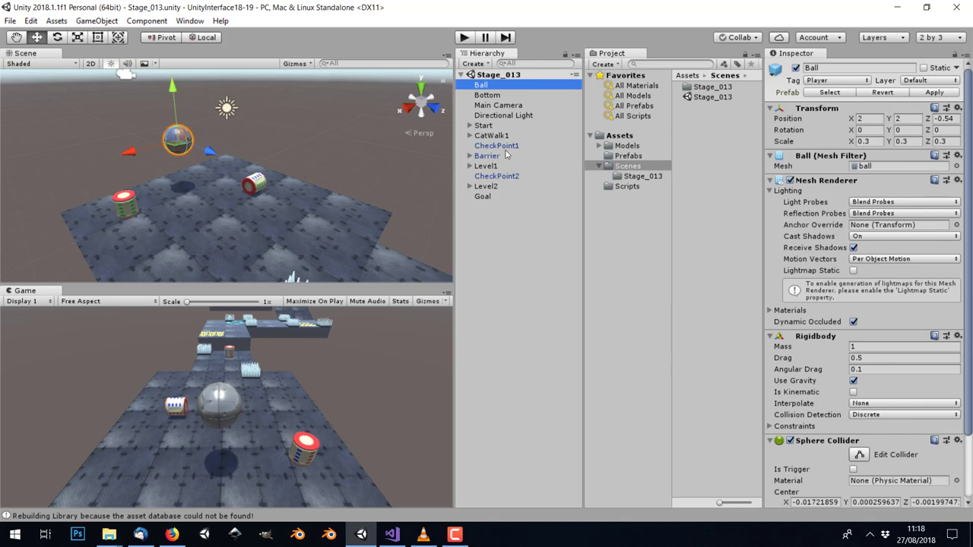
{"action": "left_click", "coordinate": [469, 126]}
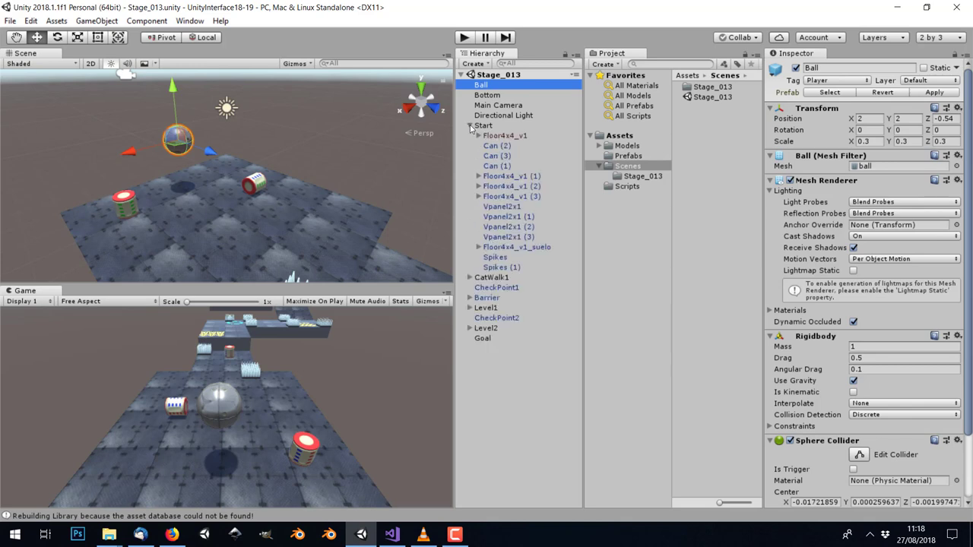
{"action": "left_click", "coordinate": [470, 126]}
{"action": "left_click", "coordinate": [470, 135]}
{"action": "left_click", "coordinate": [471, 135]}
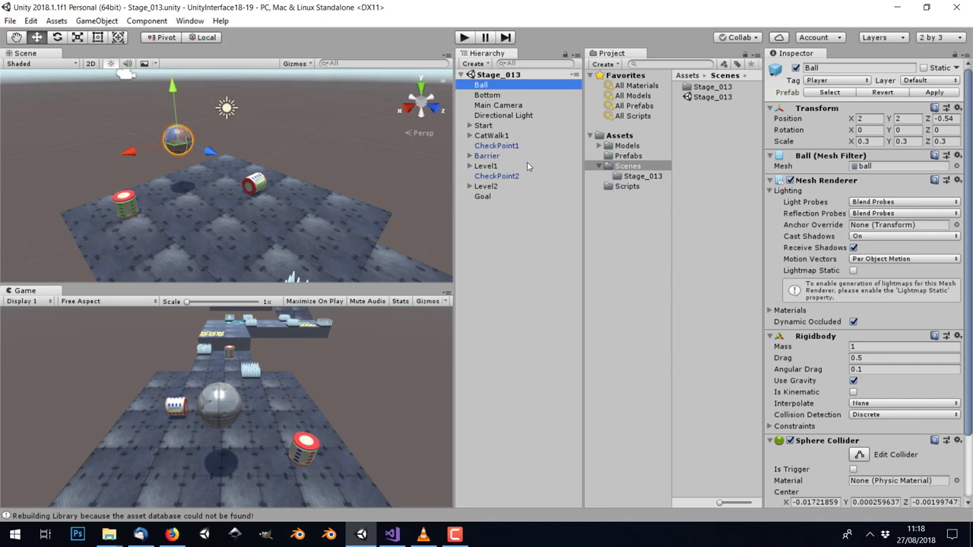
{"action": "left_click", "coordinate": [471, 127]}
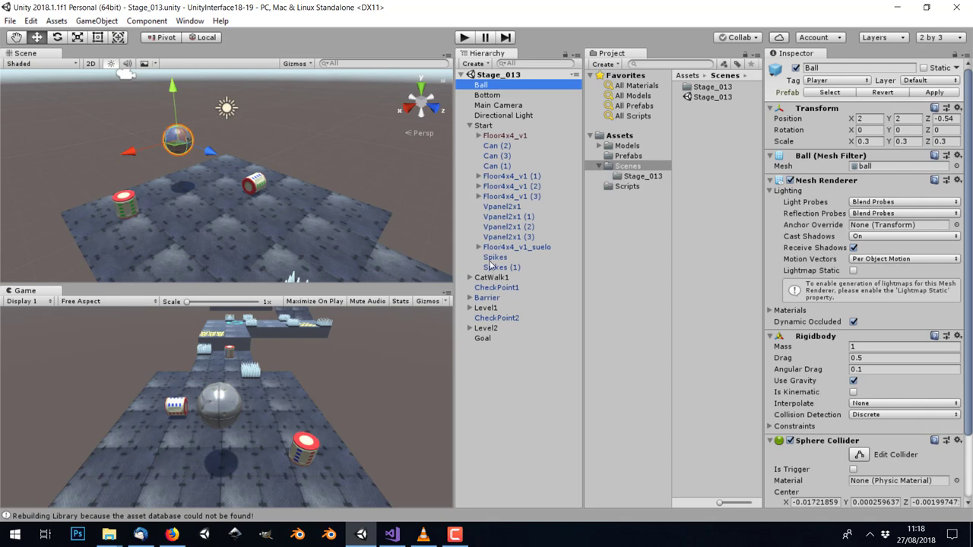
{"action": "left_click", "coordinate": [470, 126]}
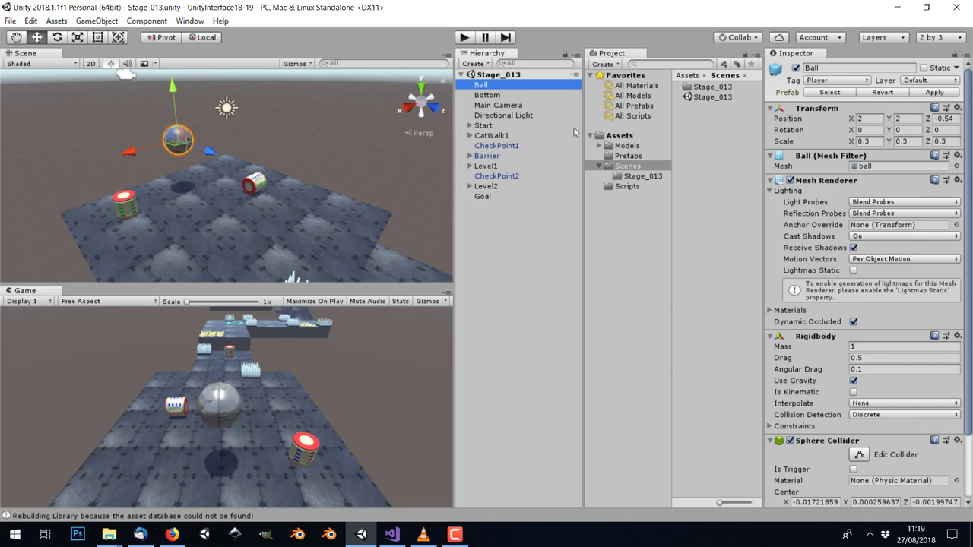
Step: Select Main Camera in the Hierarchy to view its Transform and Camera settings
{"action": "left_click", "coordinate": [512, 106]}
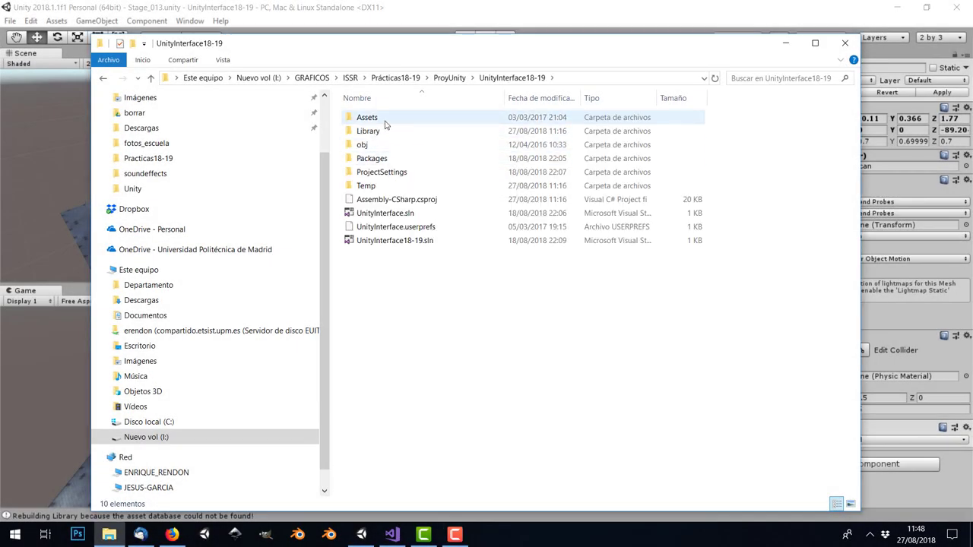
Step: Look inside Assets > Models, then return to the UnityInterface18-19 folder
{"action": "double_click", "coordinate": [384, 120]}
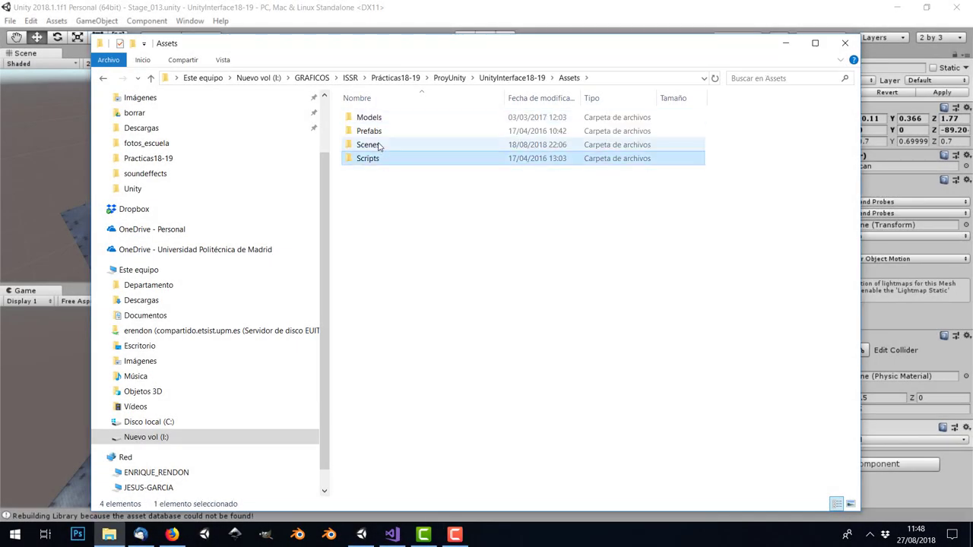
{"action": "double_click", "coordinate": [371, 118]}
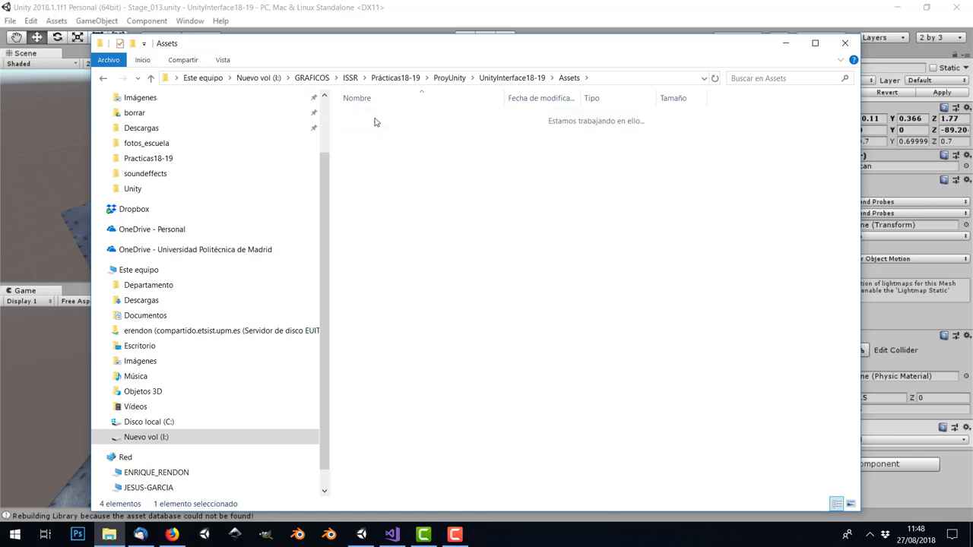
{"action": "left_click", "coordinate": [512, 77]}
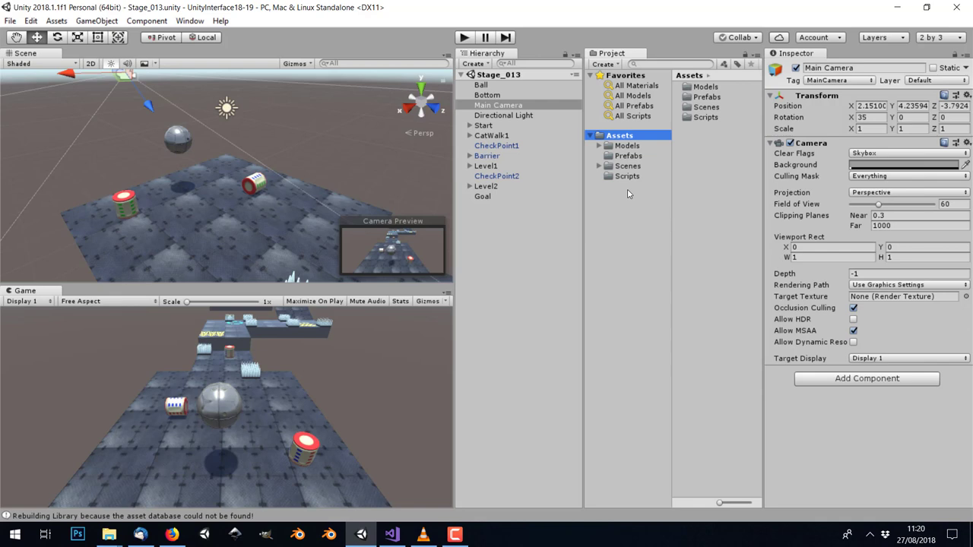
Step: Browse the Models folder, the can model's import settings and its materials
{"action": "left_click", "coordinate": [599, 146]}
{"action": "left_click", "coordinate": [628, 146]}
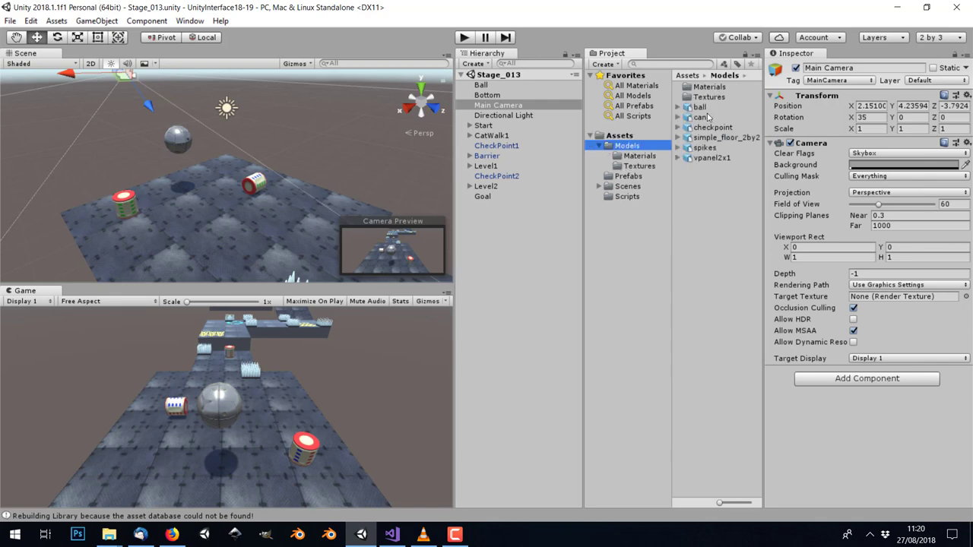
{"action": "left_click", "coordinate": [699, 117]}
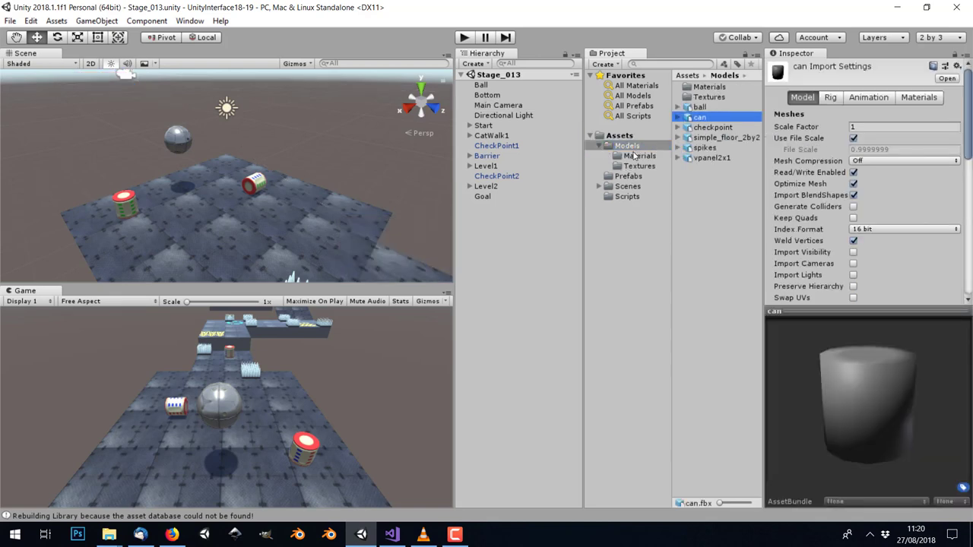
{"action": "left_click", "coordinate": [638, 155]}
{"action": "left_click", "coordinate": [599, 145]}
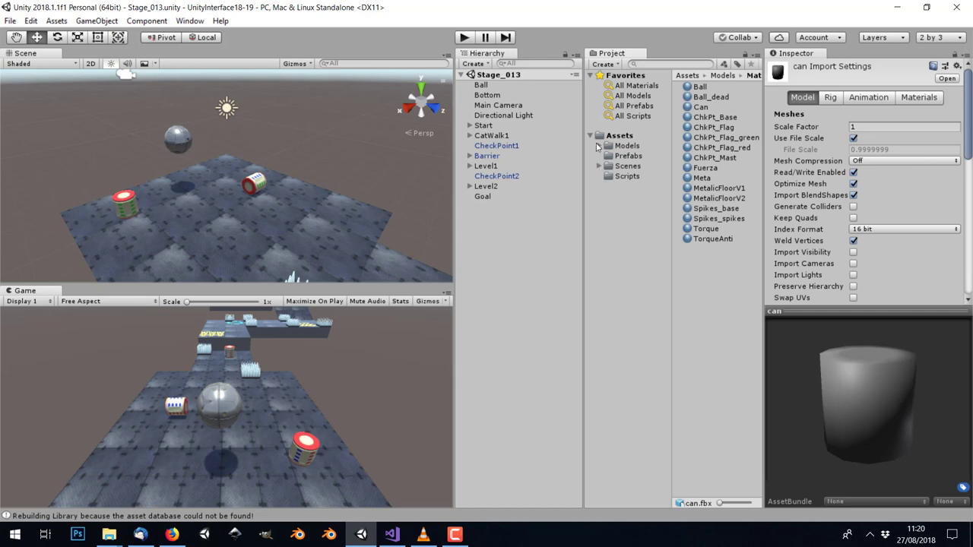
{"action": "left_click", "coordinate": [626, 145]}
Step: Look through Prefabs, Scenes, Scripts, Materials and Textures, ending on the Prefabs list
{"action": "left_click", "coordinate": [627, 156]}
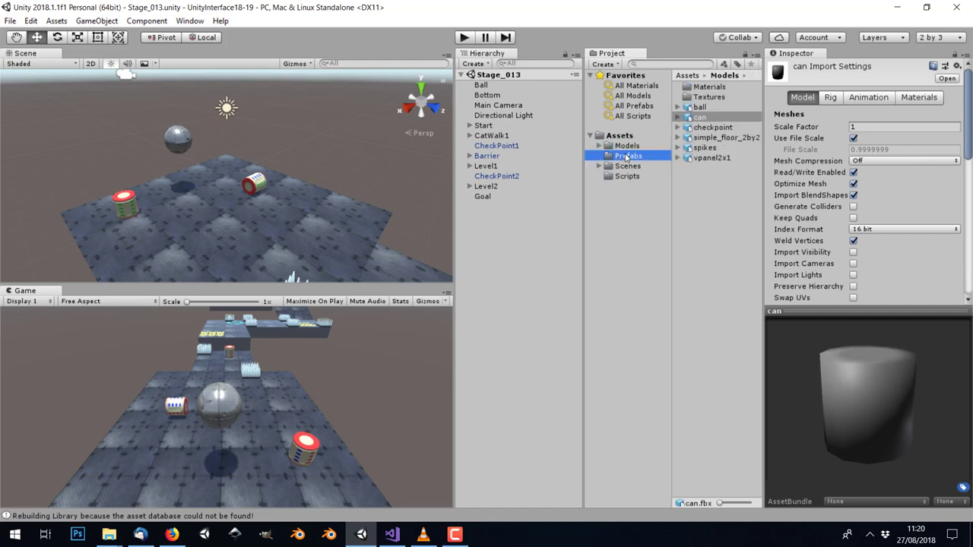
{"action": "left_click", "coordinate": [628, 166]}
{"action": "left_click", "coordinate": [628, 176]}
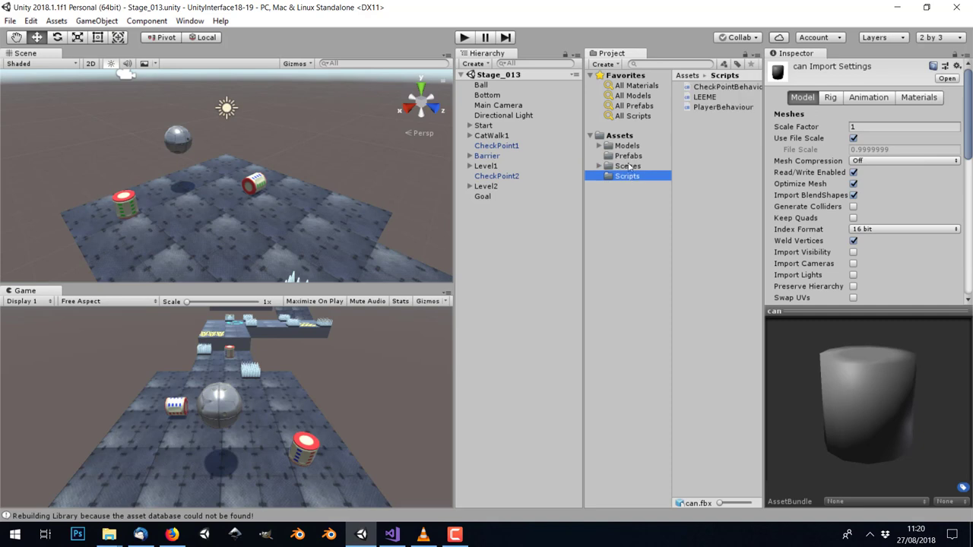
{"action": "left_click", "coordinate": [600, 146]}
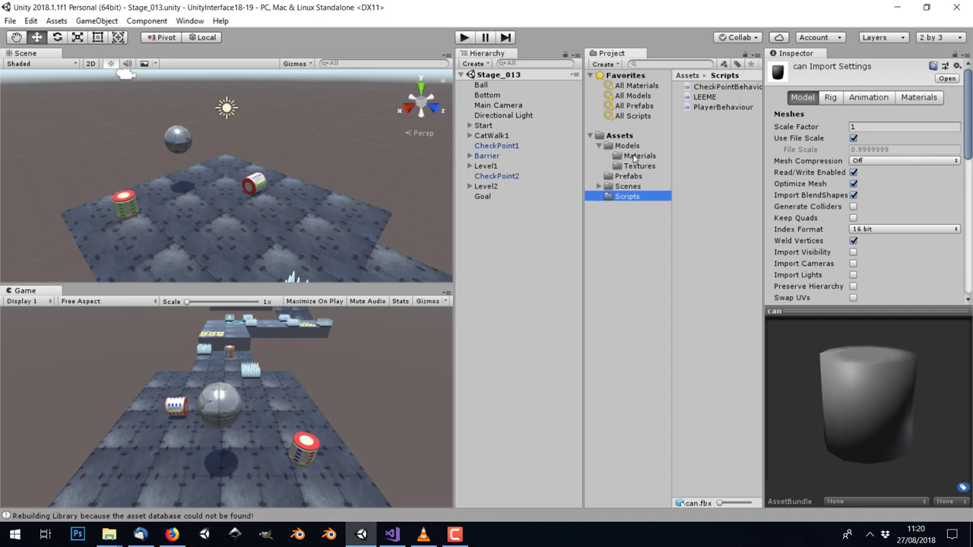
{"action": "left_click", "coordinate": [635, 157]}
{"action": "left_click", "coordinate": [637, 166]}
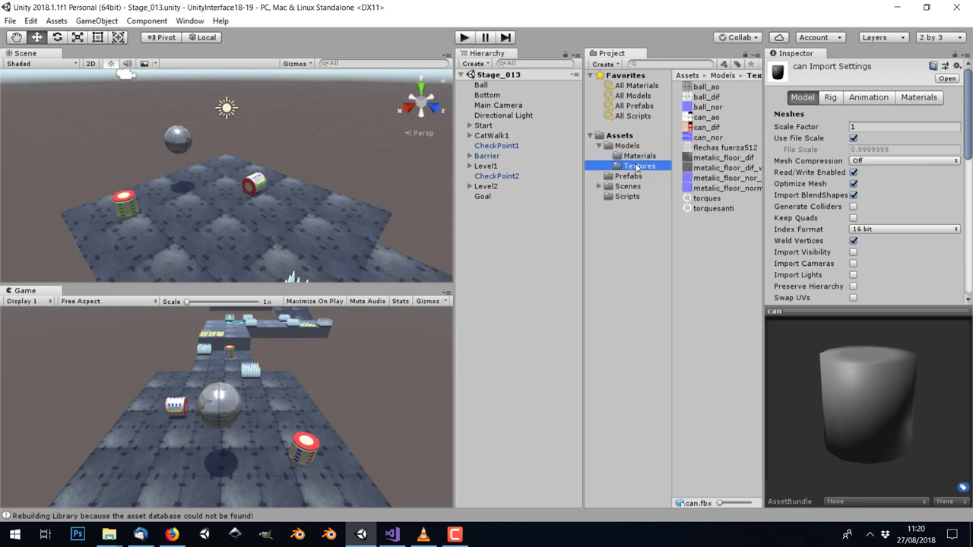
{"action": "left_click", "coordinate": [615, 177]}
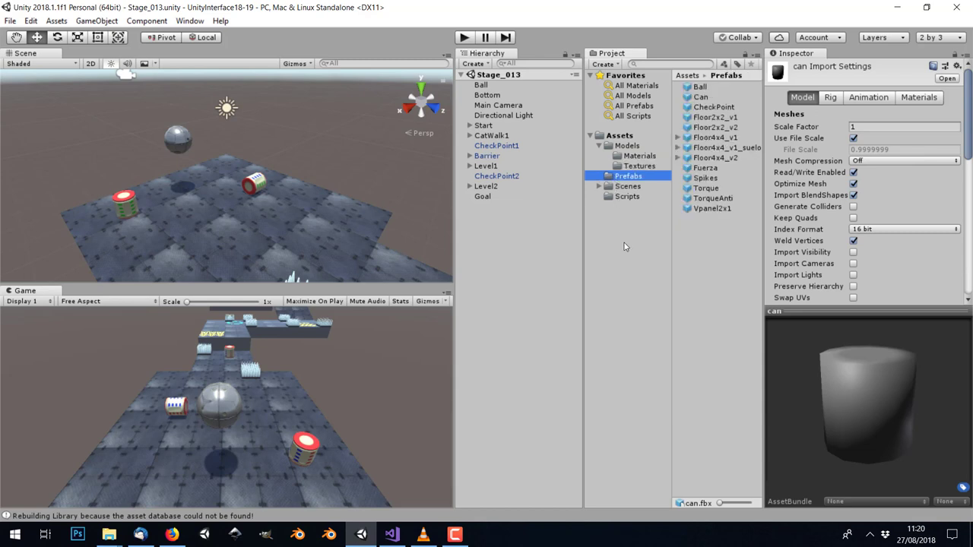
Step: Inspect the Ball, CheckPoint, Floor4x4_v1, Floor2x2_v1, Spikes, Torque and Vpanel2x1 prefabs
{"action": "left_click", "coordinate": [699, 88]}
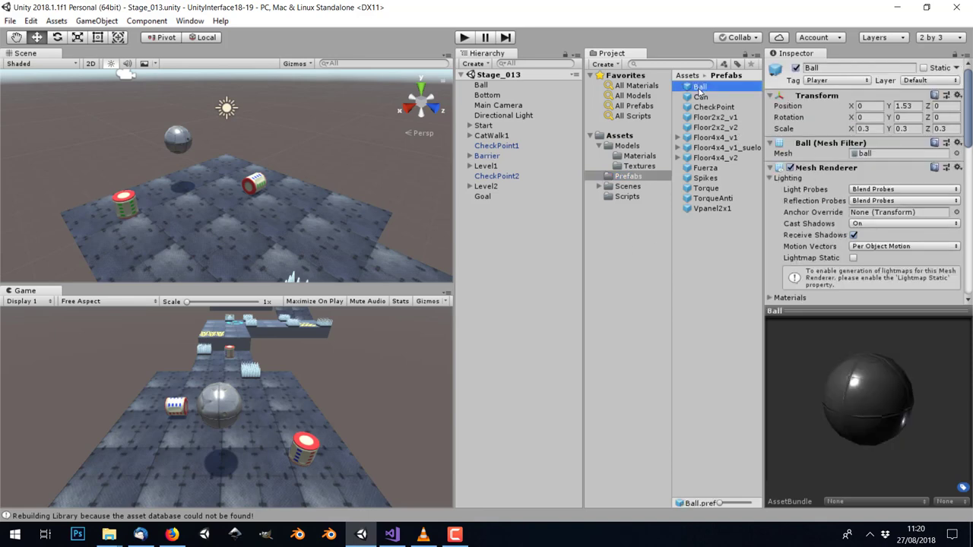
{"action": "left_click", "coordinate": [709, 107]}
{"action": "left_click", "coordinate": [711, 138]}
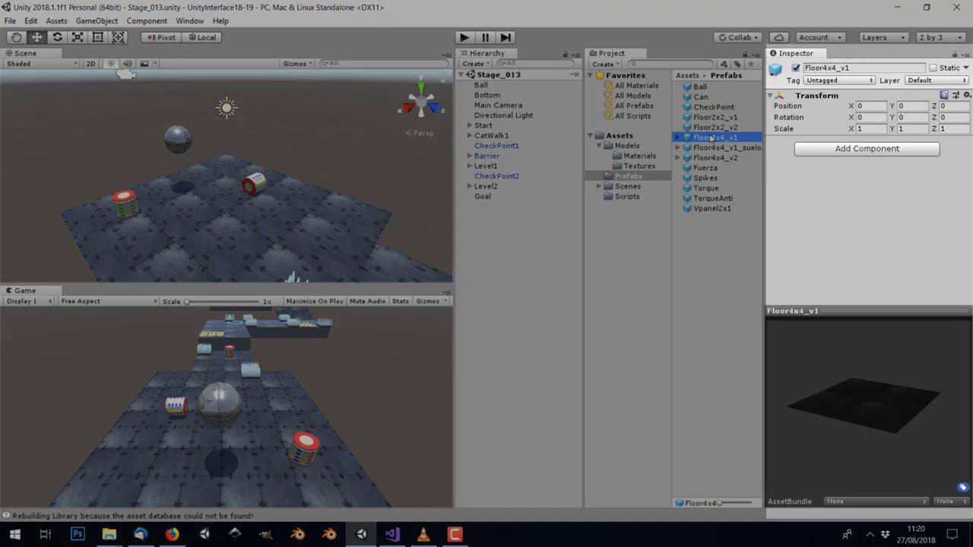
{"action": "left_click", "coordinate": [714, 117]}
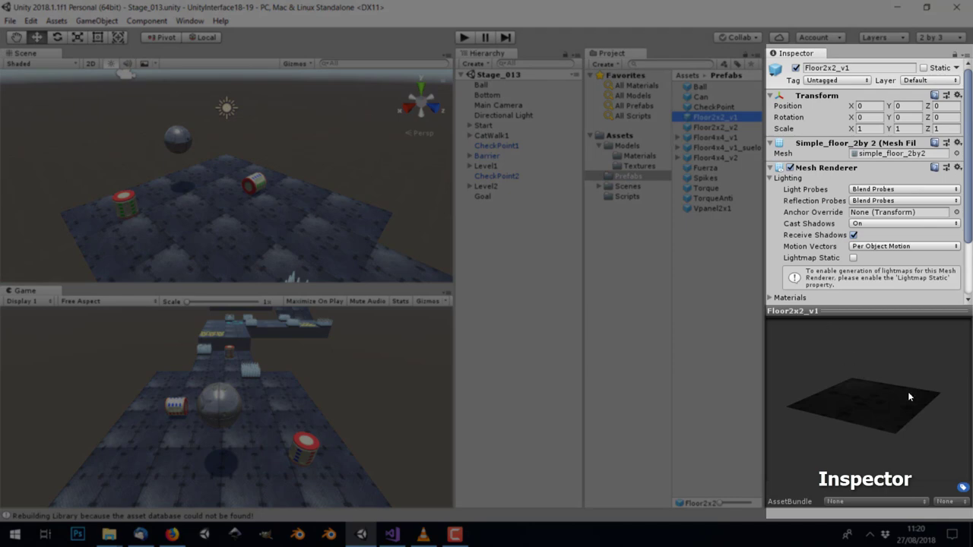
{"action": "left_click", "coordinate": [719, 136]}
{"action": "left_click", "coordinate": [718, 181]}
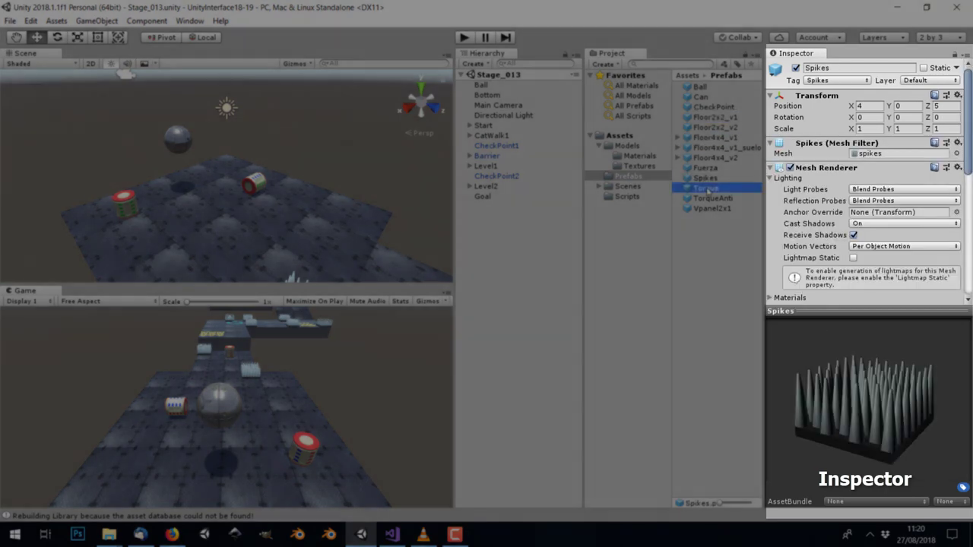
{"action": "left_click", "coordinate": [715, 189]}
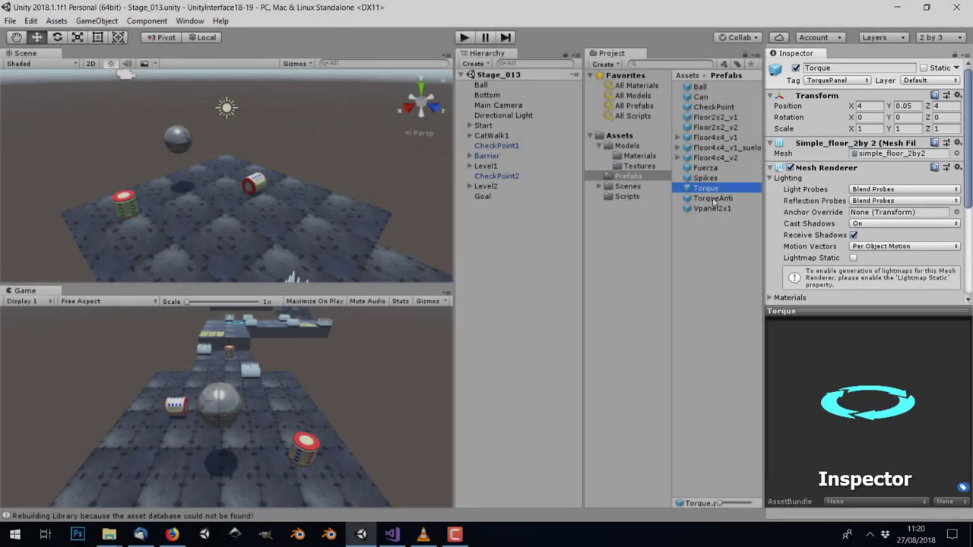
{"action": "left_click", "coordinate": [718, 209]}
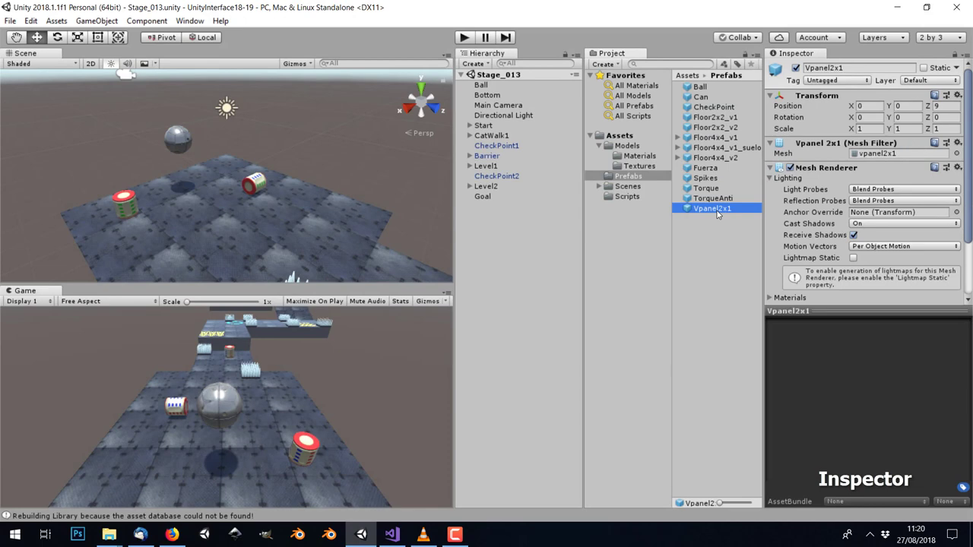
Step: Inspect the Directional Light, then the Can (2) with its Lata tag and trigger collider
{"action": "left_click", "coordinate": [499, 116]}
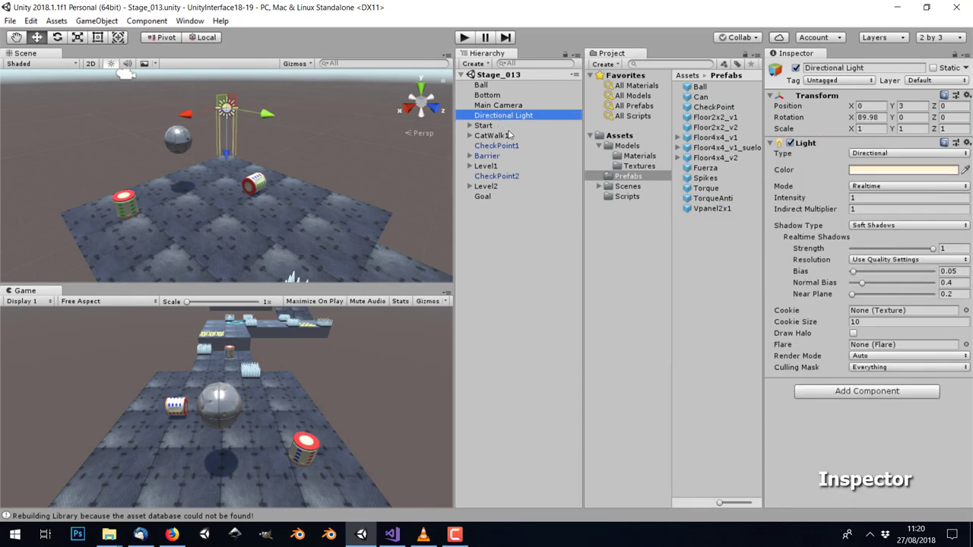
{"action": "left_click", "coordinate": [266, 182]}
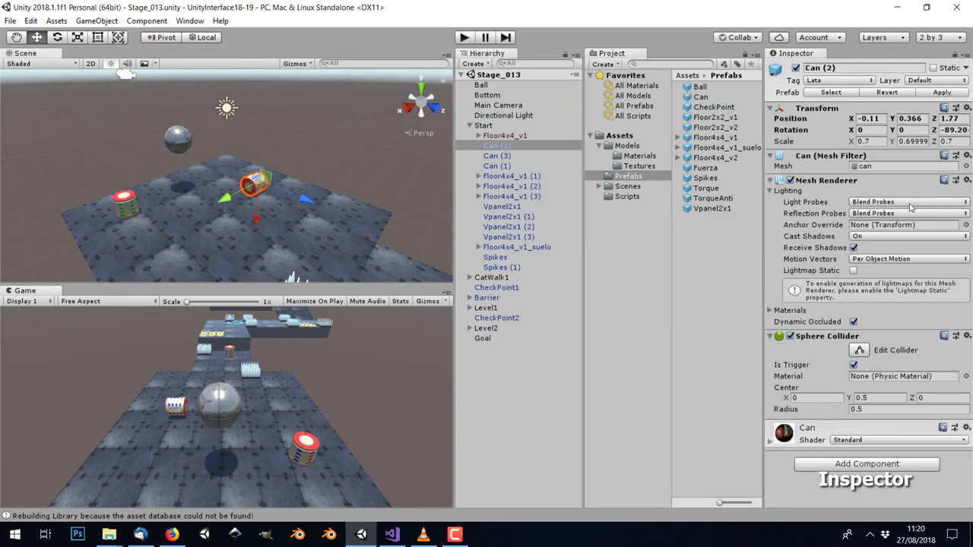